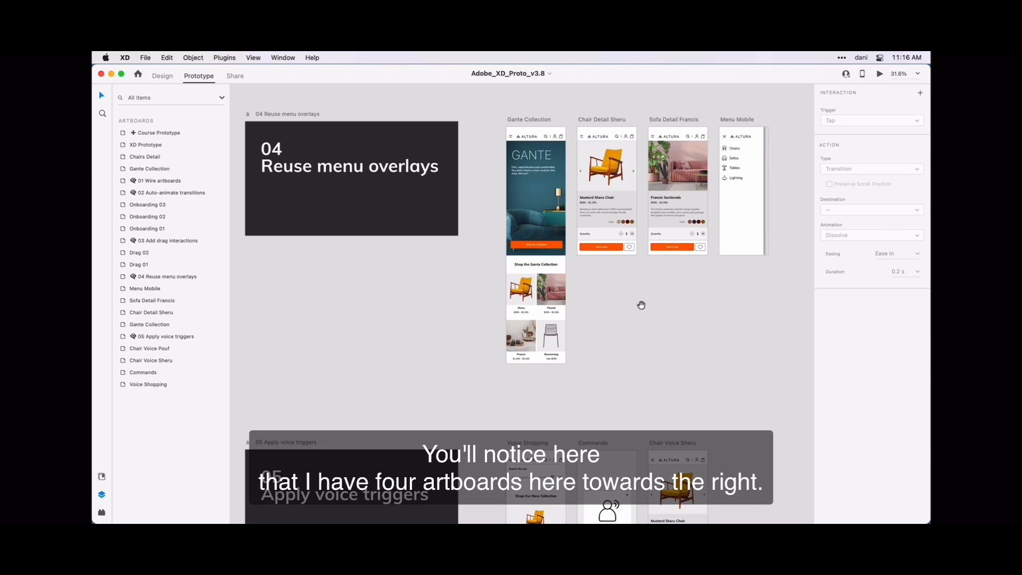
# Wire the hamburger menu icon on the Gante Collection artboard to the Menu Mobile artboard
pyautogui.moveTo(652, 297); pyautogui.dragTo(516, 311)
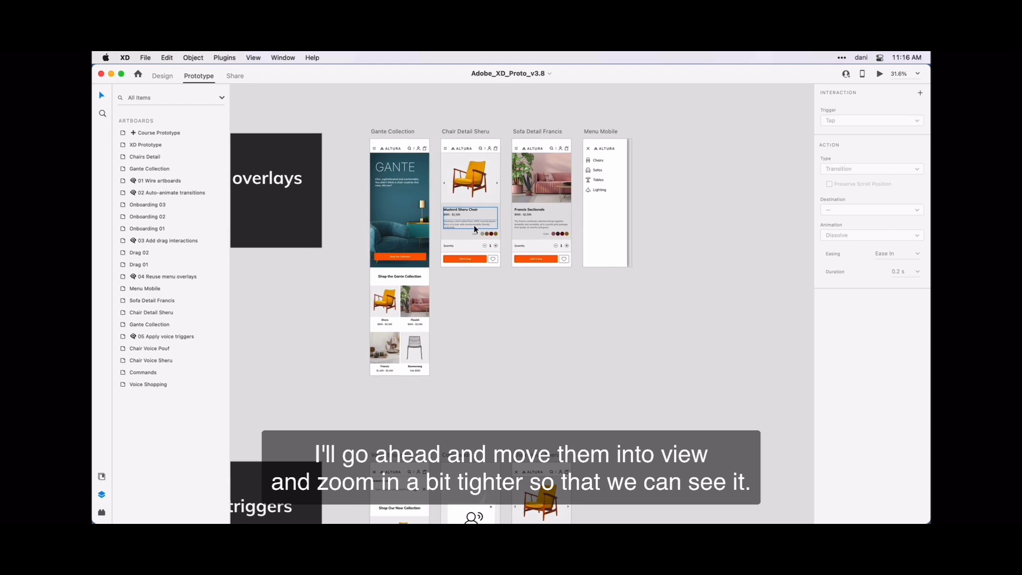
pyautogui.scroll(3, 475, 228)
pyautogui.scroll(2, 475, 229)
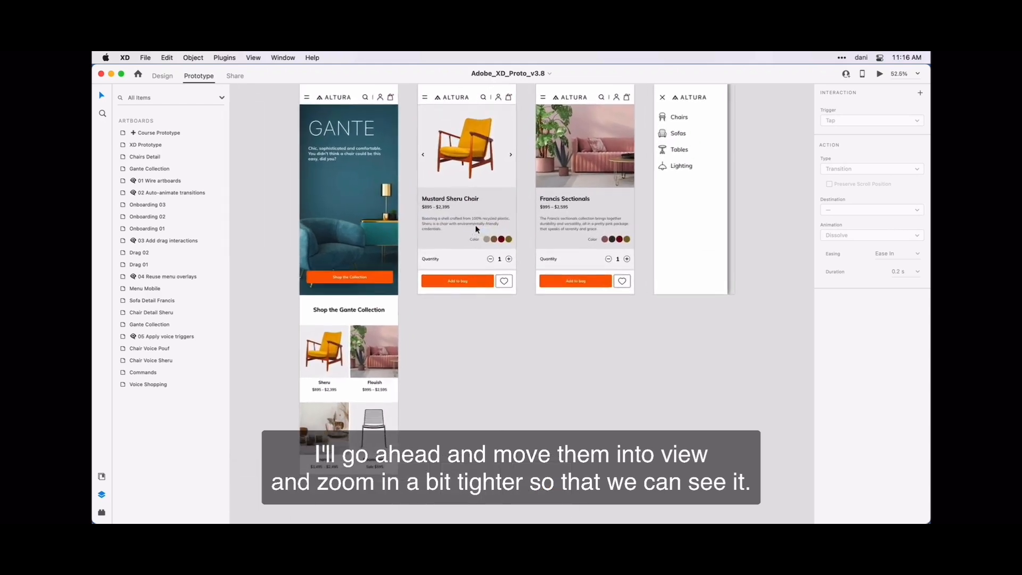
pyautogui.scroll(2, 475, 229)
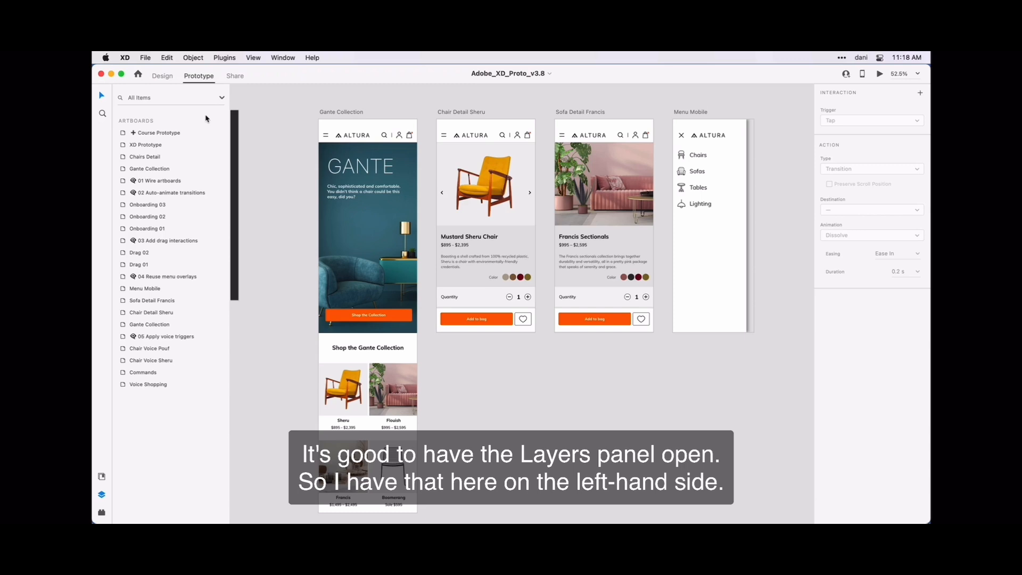
pyautogui.click(324, 138)
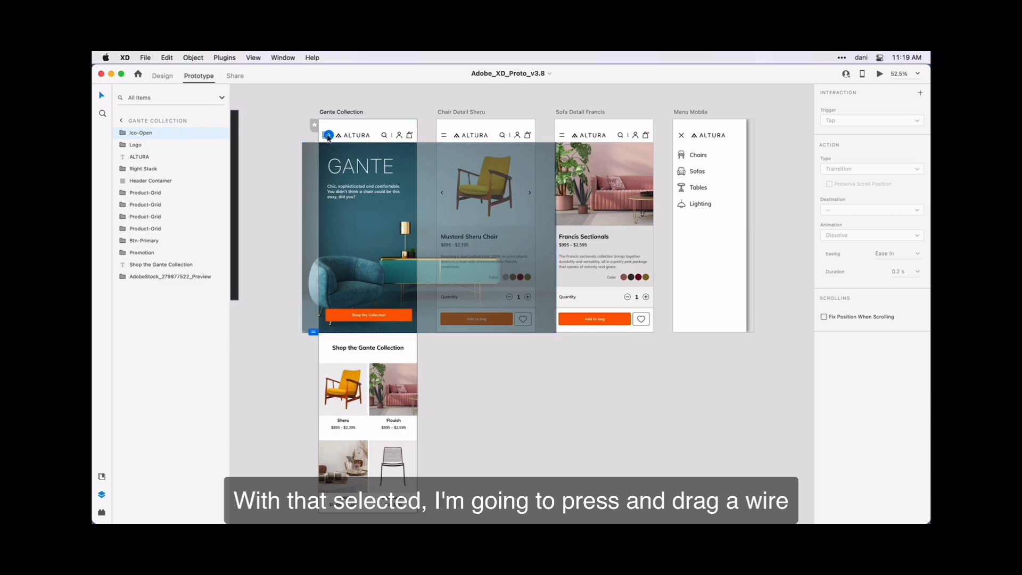
pyautogui.moveTo(328, 136); pyautogui.dragTo(715, 148)
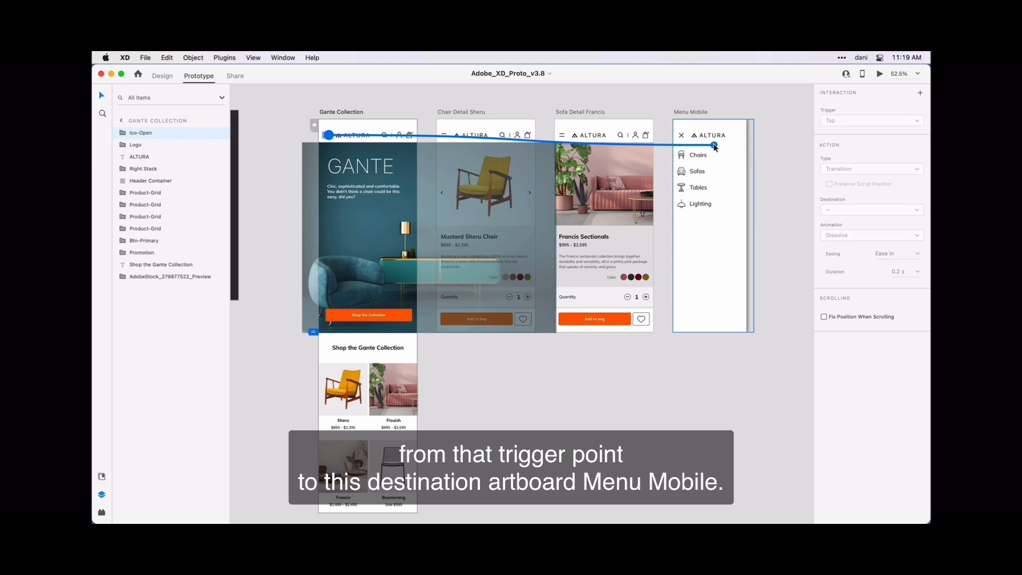
pyautogui.moveTo(714, 145); pyautogui.dragTo(714, 145)
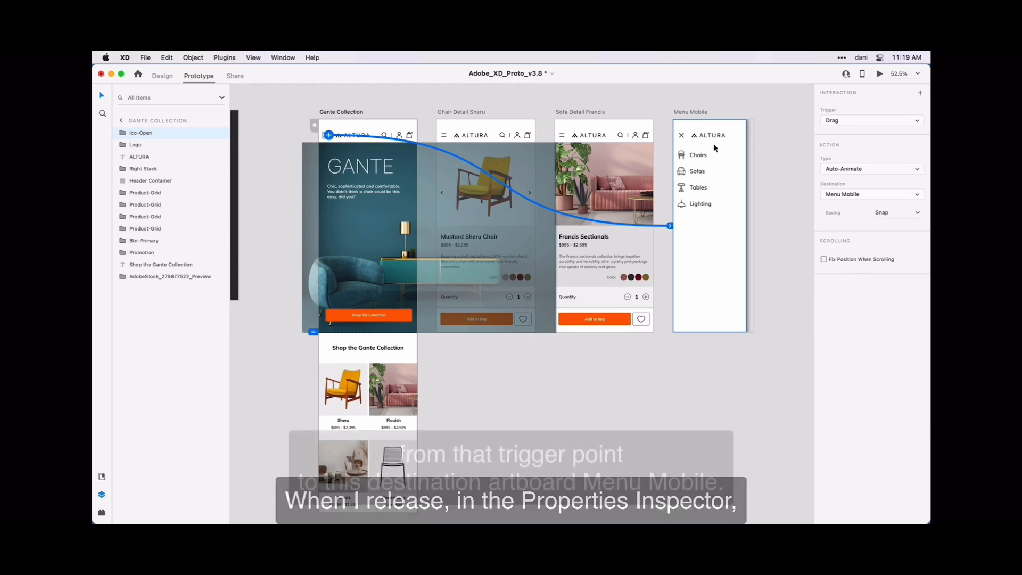
# Set the menu icon's interaction trigger to Tap and its action type to Overlay
pyautogui.click(850, 121)
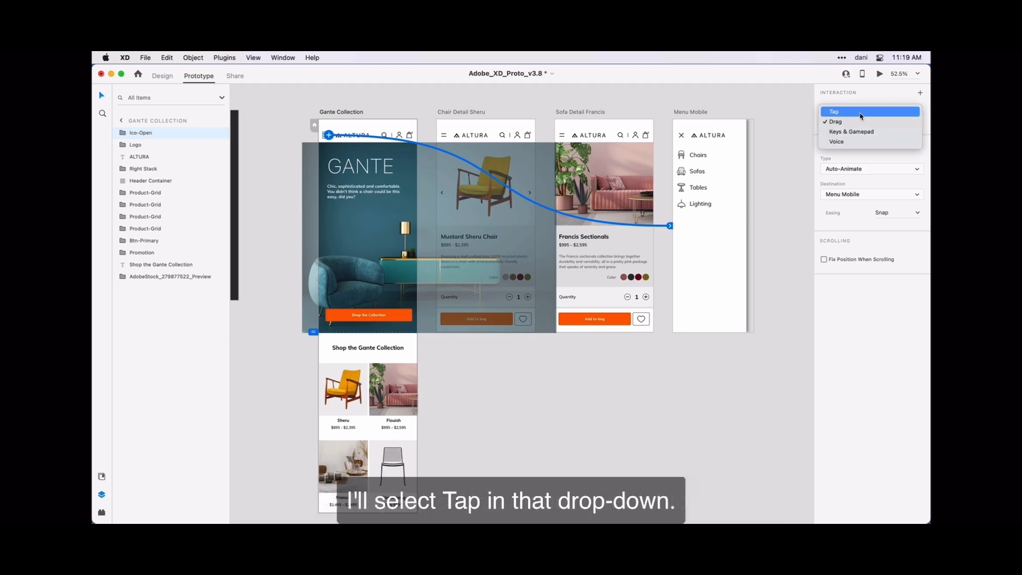
pyautogui.click(860, 112)
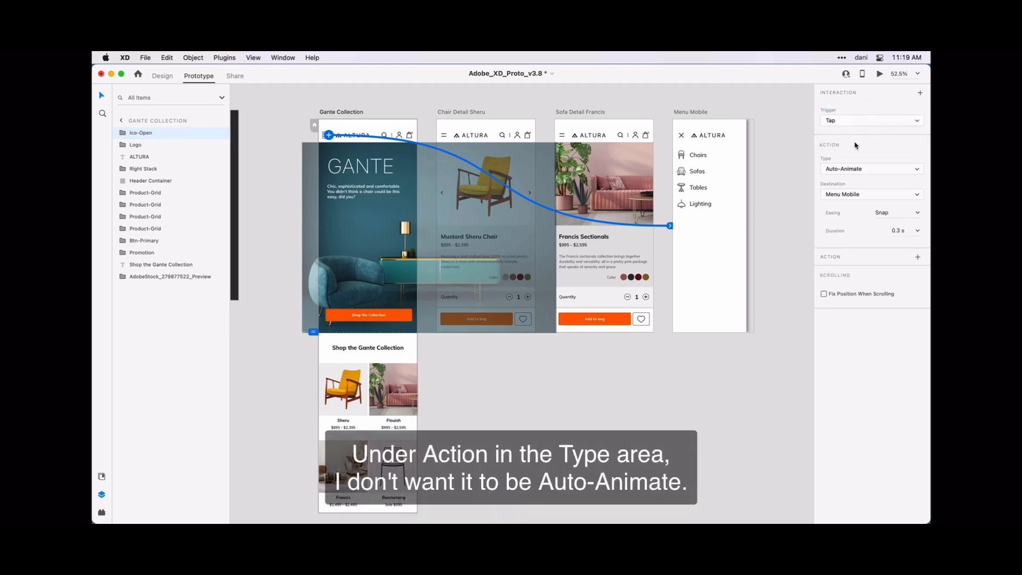
pyautogui.click(872, 170)
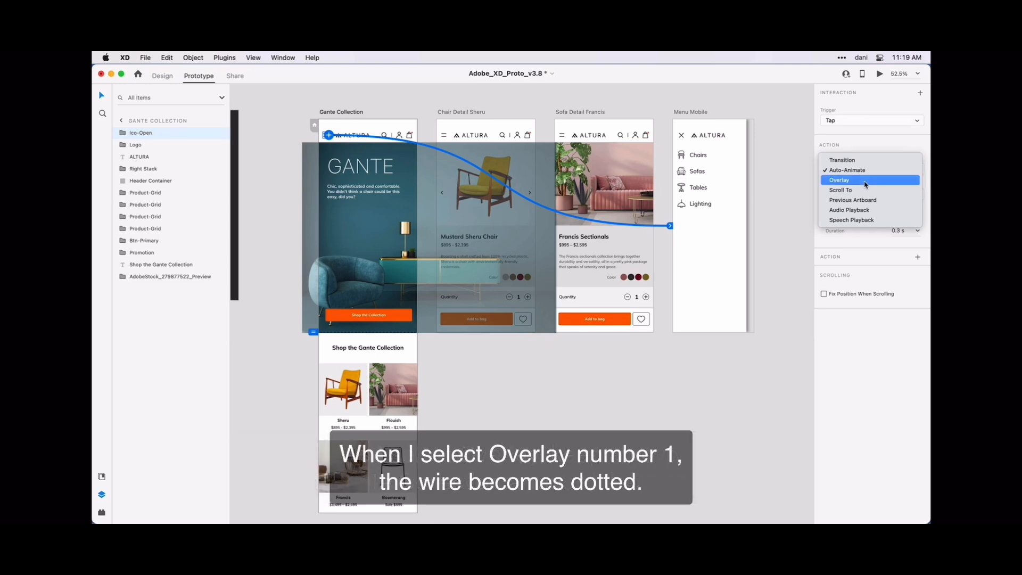
pyautogui.click(865, 184)
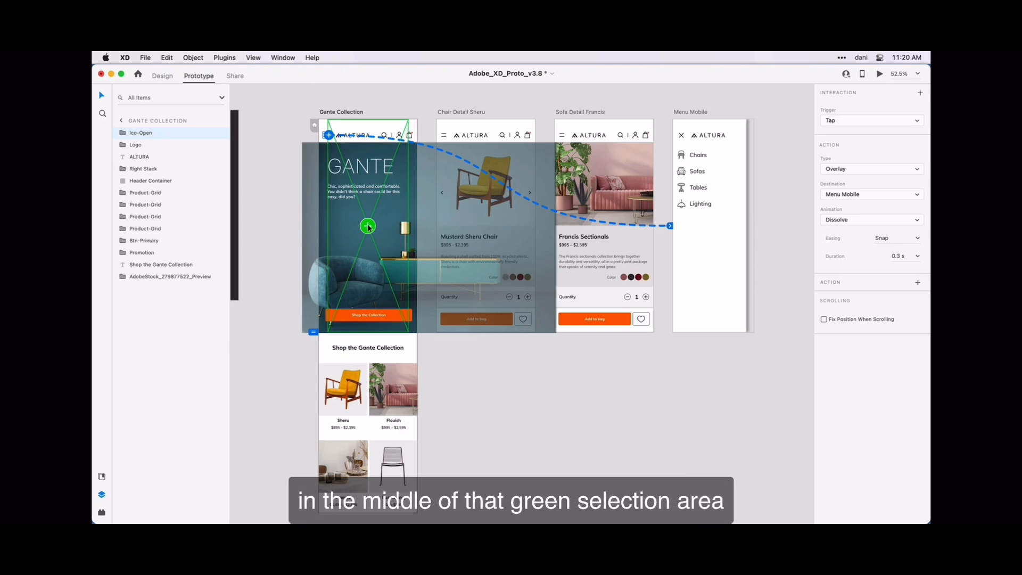
# Position the menu overlay flush against the left edge of the Gante Collection artboard
pyautogui.moveTo(368, 226)
pyautogui.mouseDown()
pyautogui.moveTo(379, 227)
pyautogui.moveTo(361, 228)
pyautogui.mouseUp()
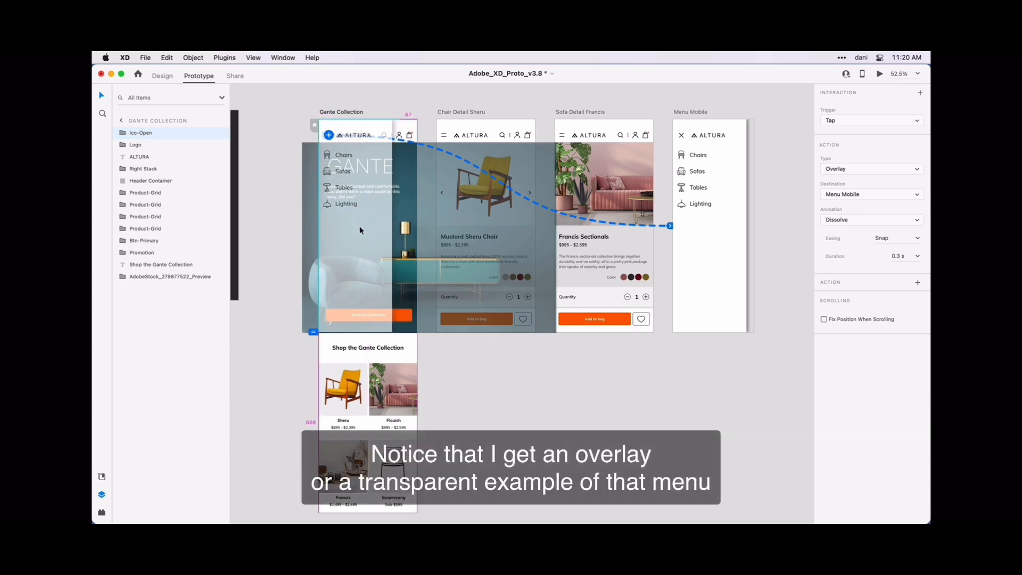
pyautogui.moveTo(359, 225); pyautogui.dragTo(366, 228)
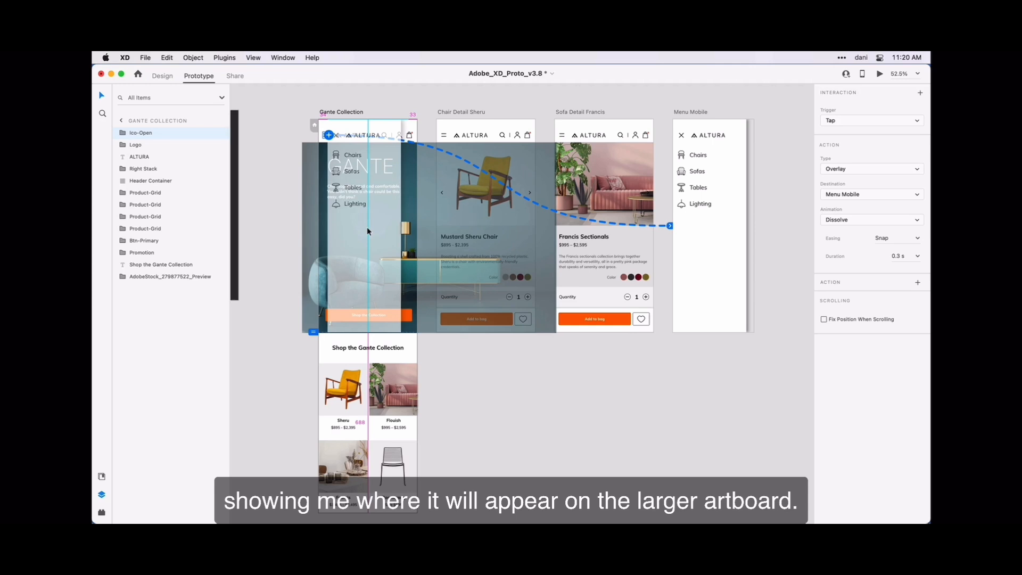
pyautogui.moveTo(366, 227); pyautogui.dragTo(360, 228)
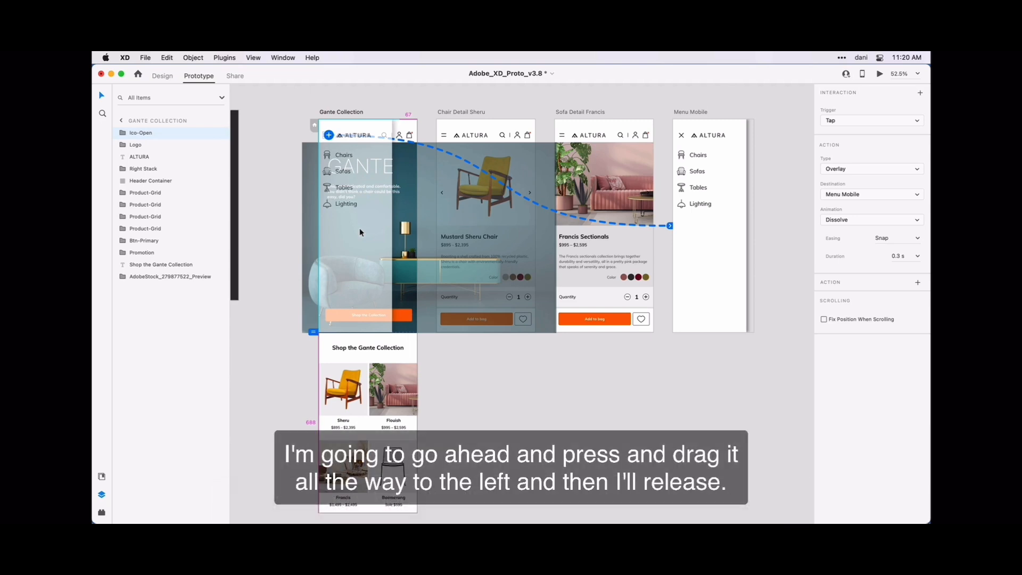
pyautogui.moveTo(359, 227); pyautogui.dragTo(360, 228)
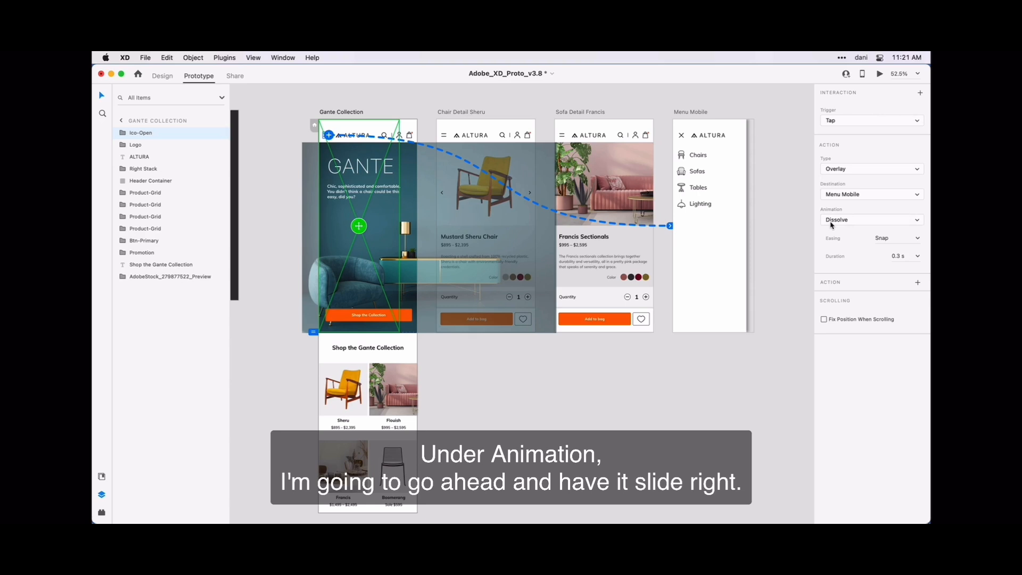
# Set the menu overlay's animation to Slide Right with a duration of 0.6 s
pyautogui.click(832, 222)
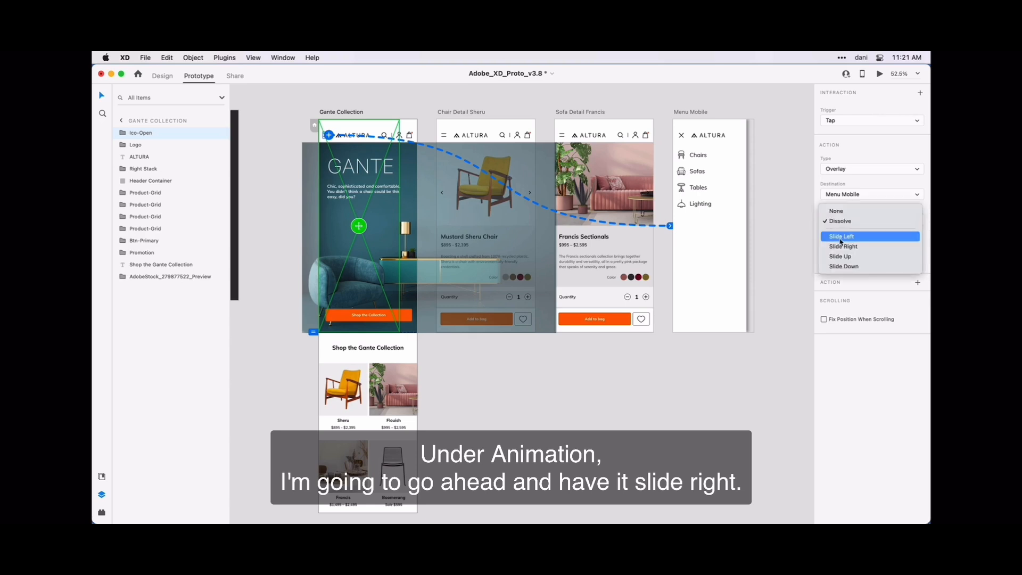
pyautogui.click(868, 247)
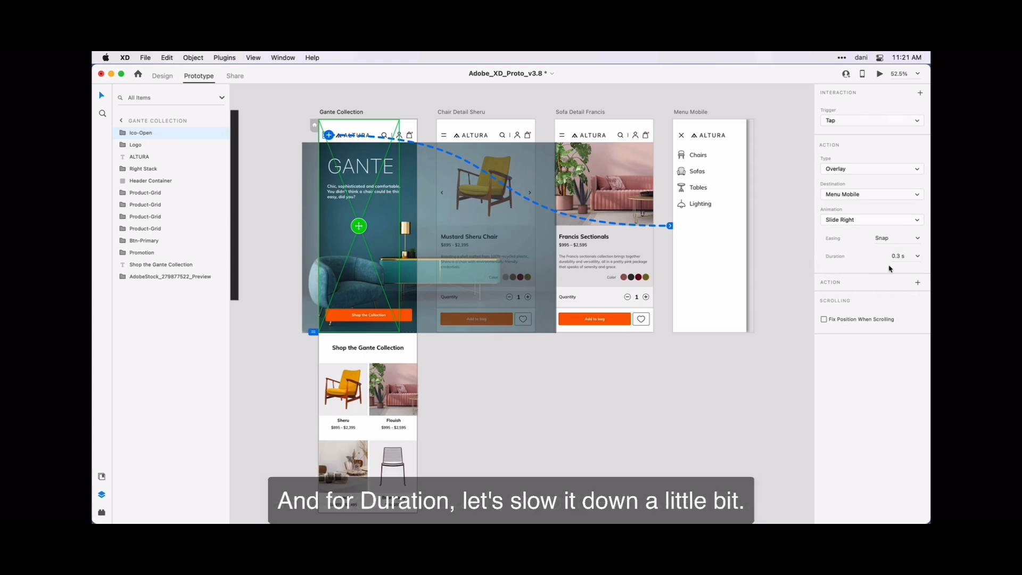
pyautogui.click(918, 256)
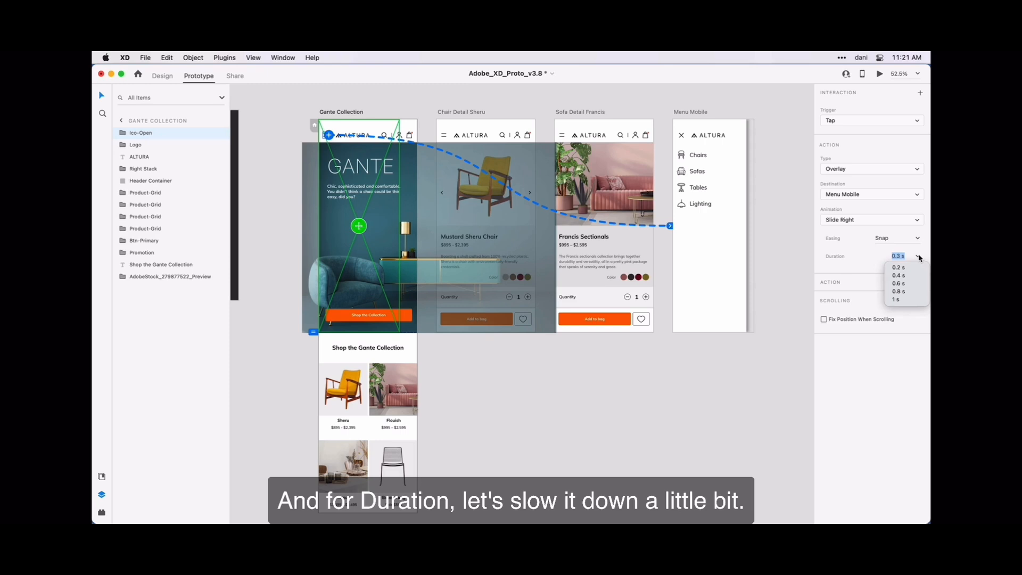
pyautogui.click(898, 284)
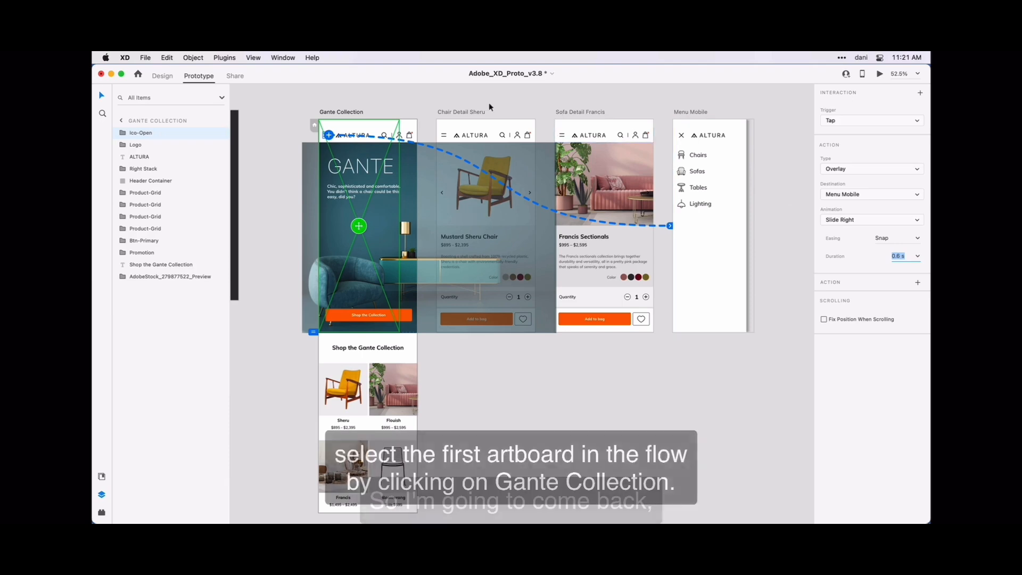
# Preview the prototype from the Gante Collection artboard, opening and dismissing the menu overlay, and close the preview
pyautogui.click(367, 106)
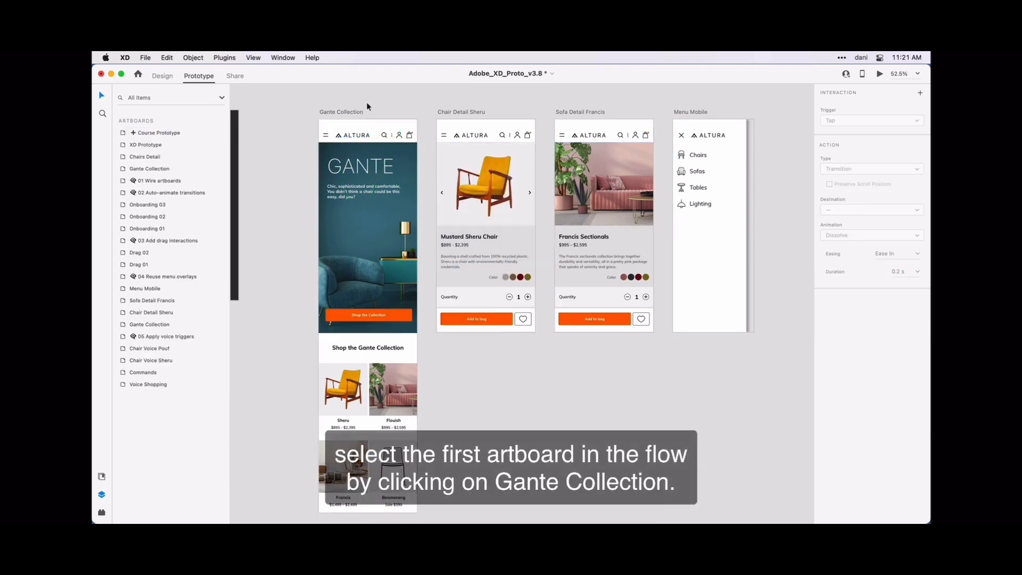
pyautogui.click(354, 113)
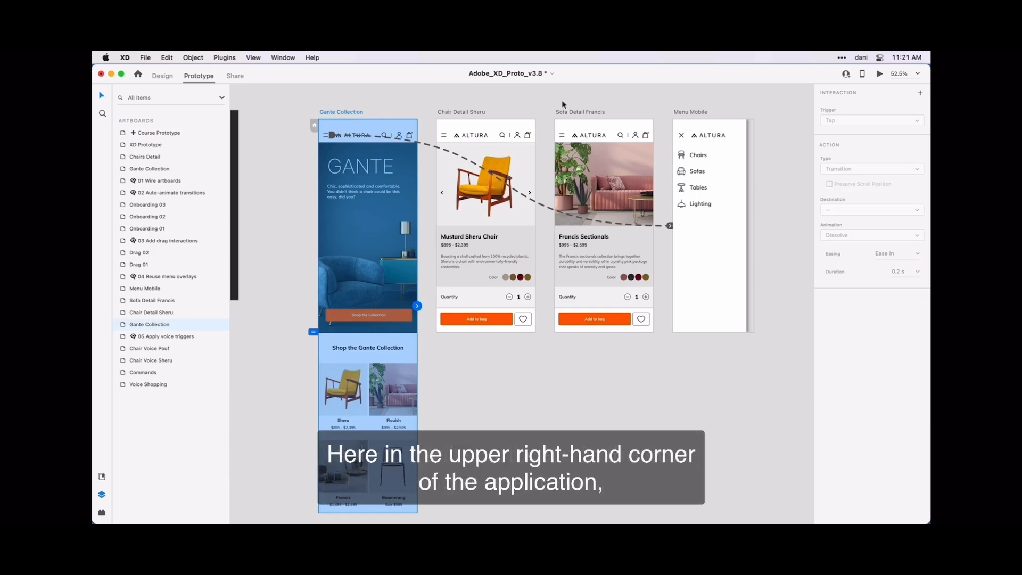
pyautogui.click(880, 75)
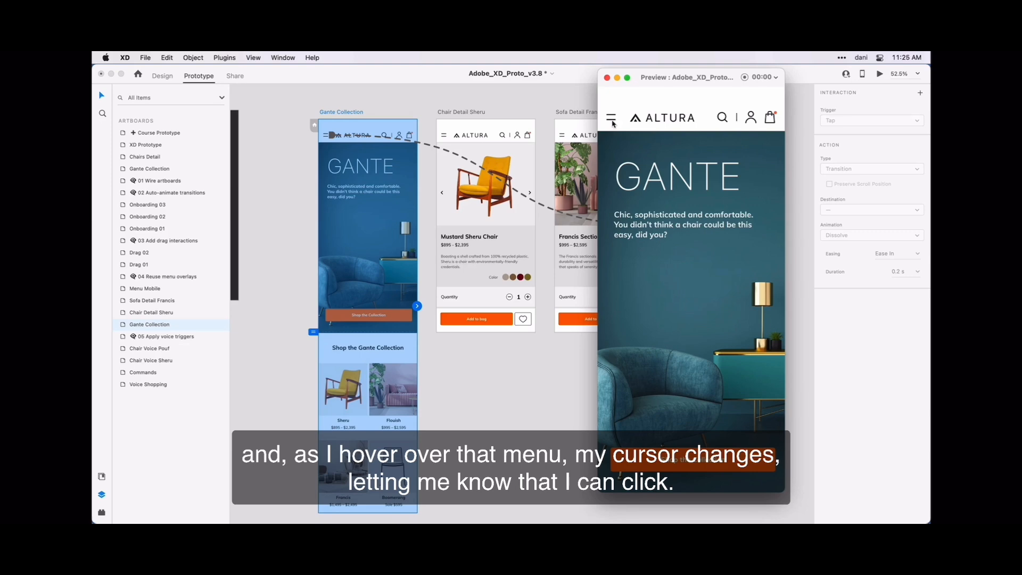
pyautogui.click(612, 122)
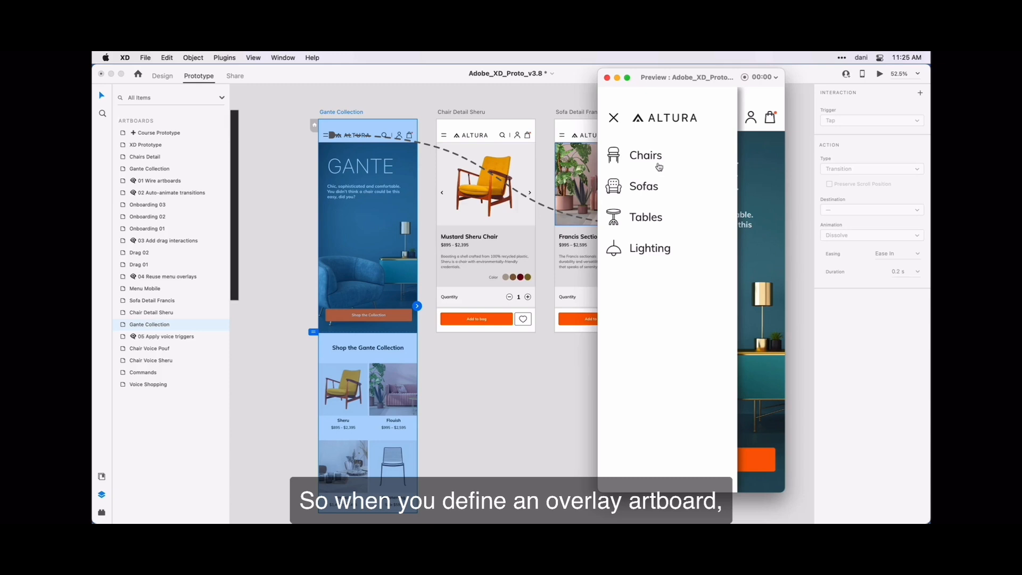
pyautogui.click(614, 118)
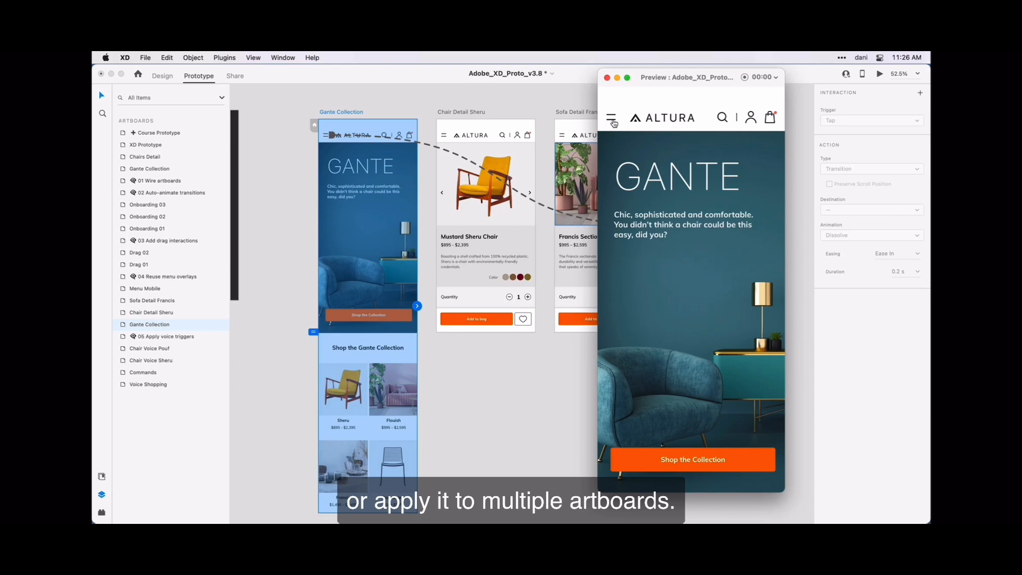
pyautogui.click(607, 78)
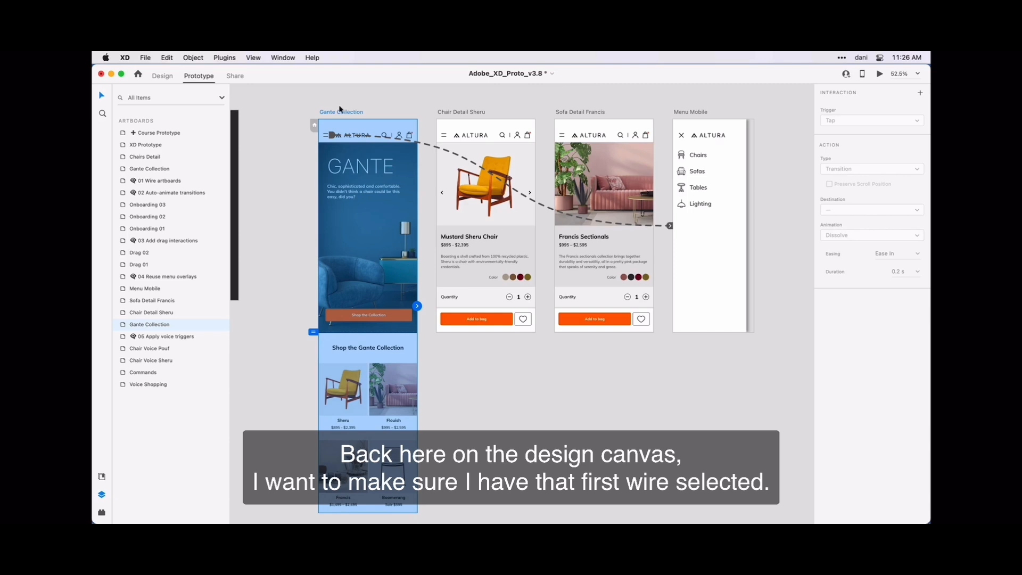
# Copy the Gante Collection menu icon's interaction and paste only the interaction onto the menu icons of Chair Detail Sheru and Sofa Detail Francis
pyautogui.click(325, 138)
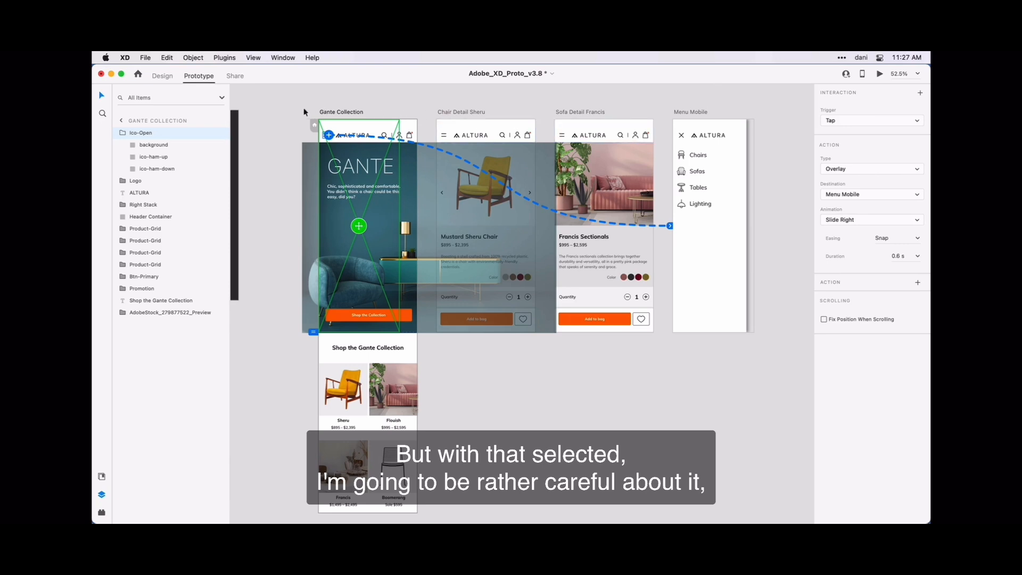
pyautogui.click(167, 59)
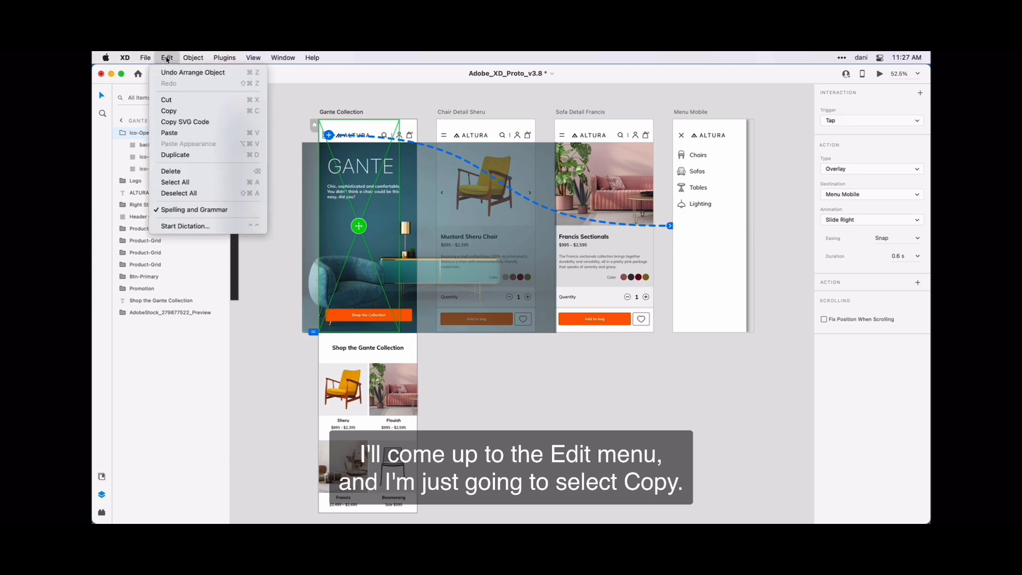
pyautogui.click(186, 114)
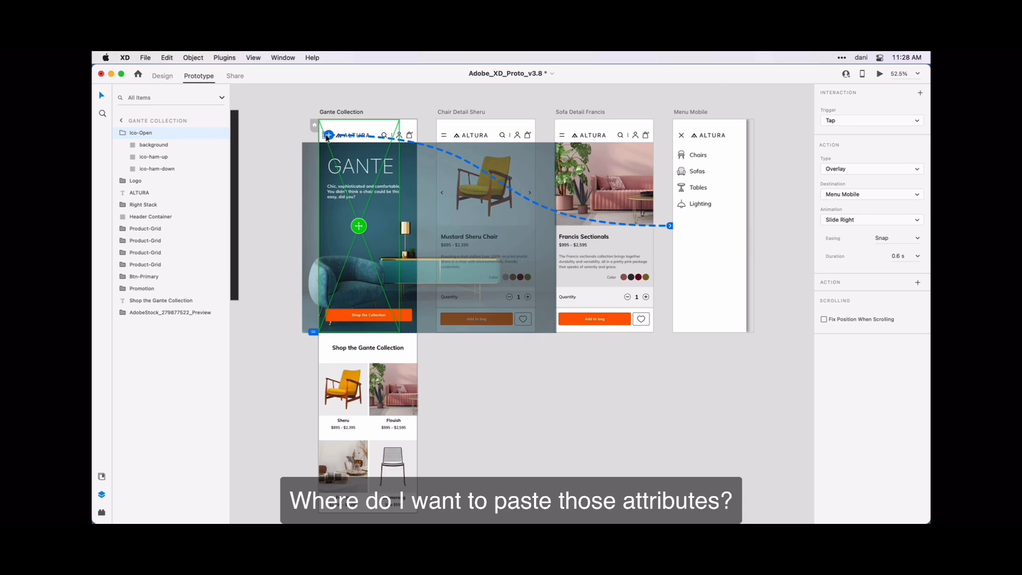
pyautogui.click(369, 105)
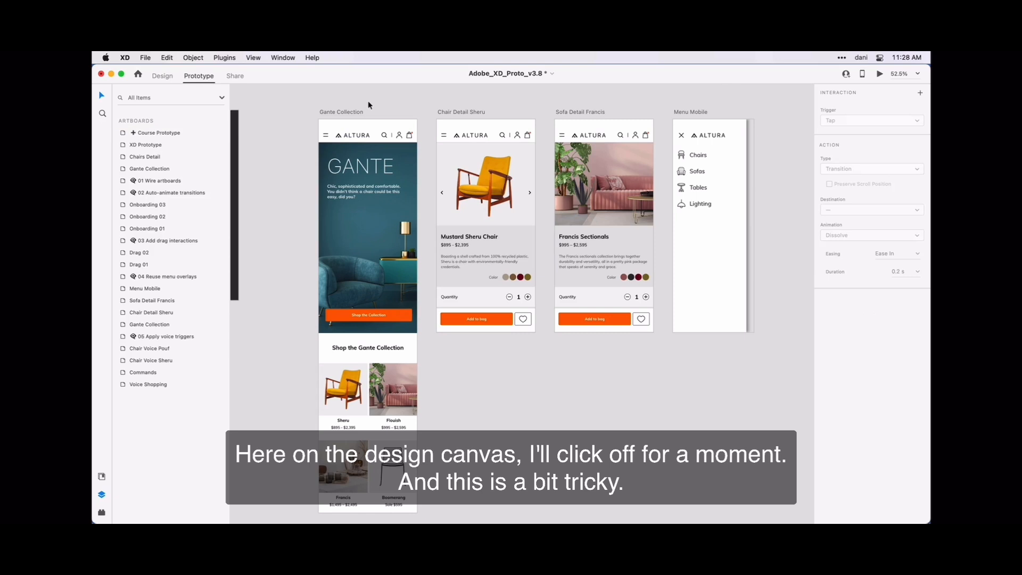
pyautogui.click(446, 135)
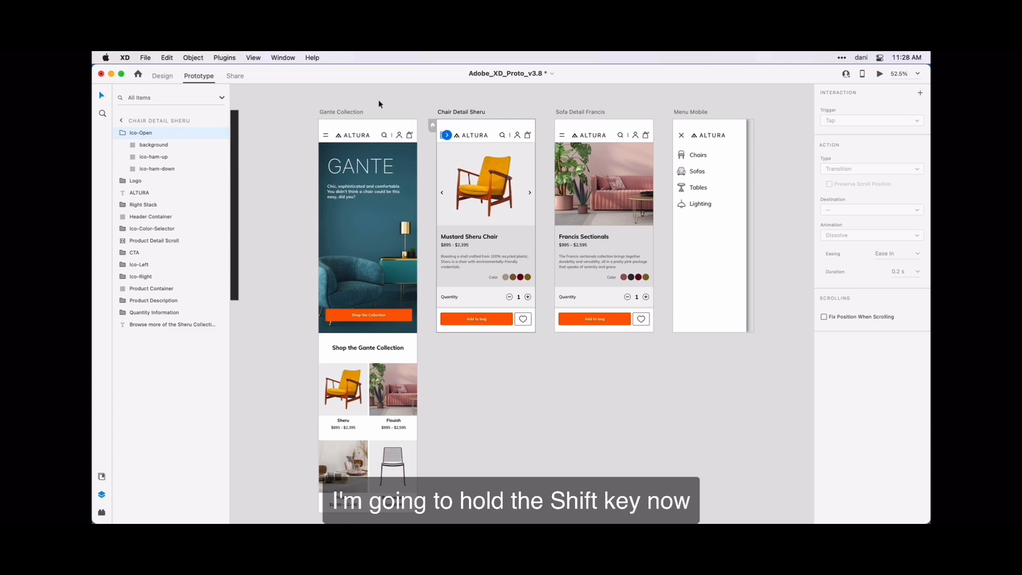
pyautogui.click(561, 140)
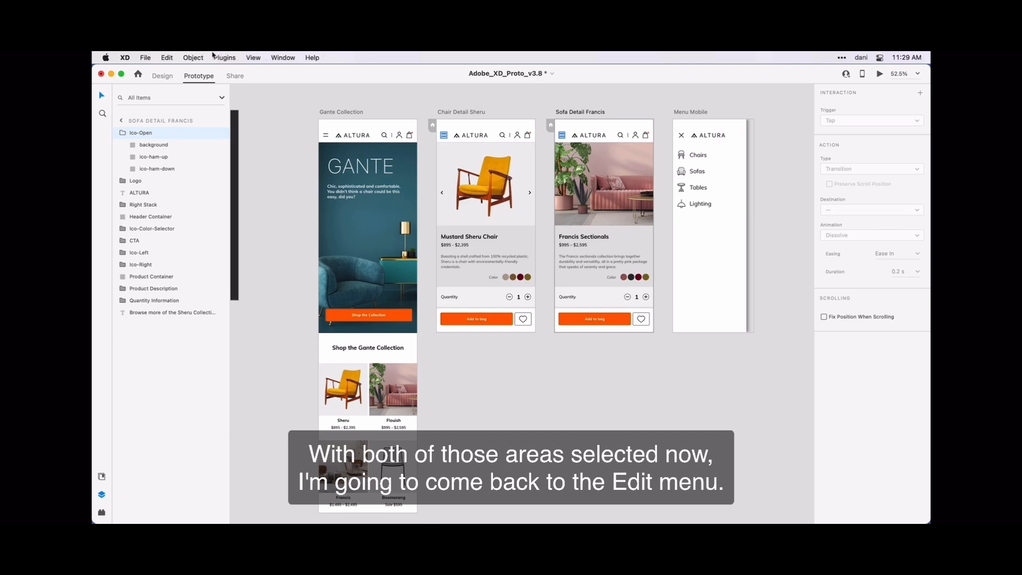
pyautogui.click(168, 59)
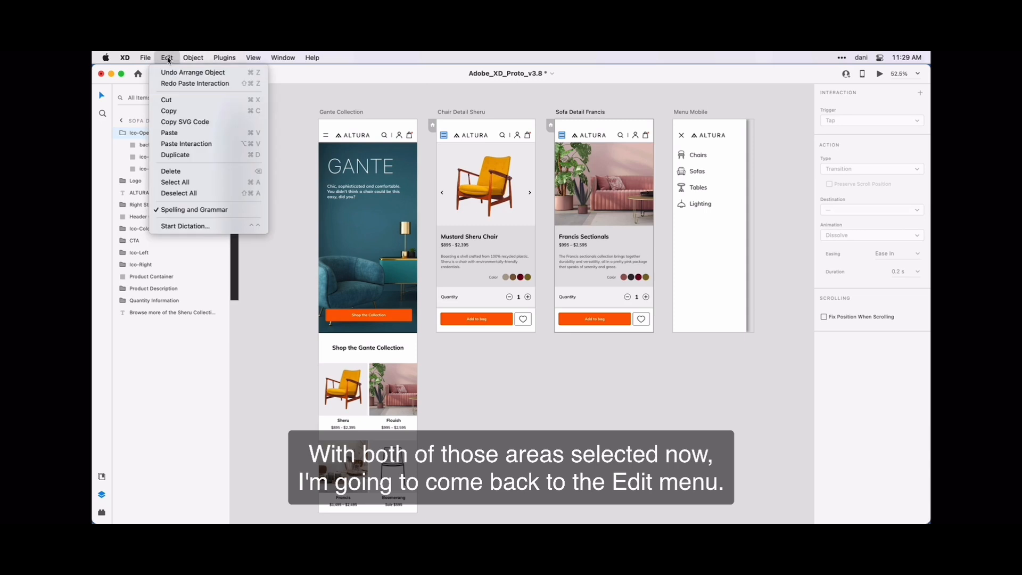
pyautogui.click(218, 144)
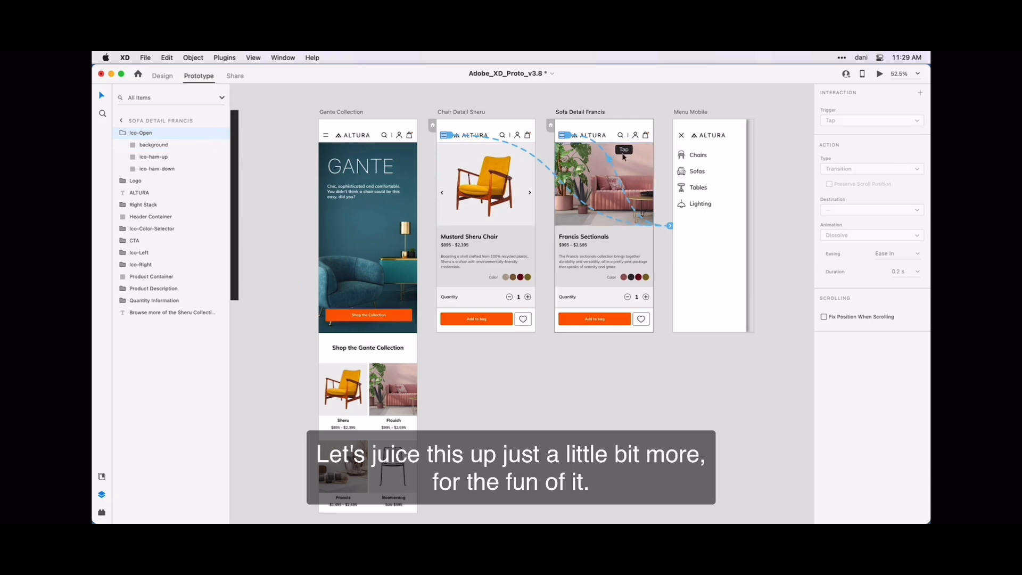
# Wire the Chairs item on the Menu Mobile artboard to the Chair Detail Sheru artboard
pyautogui.click(690, 113)
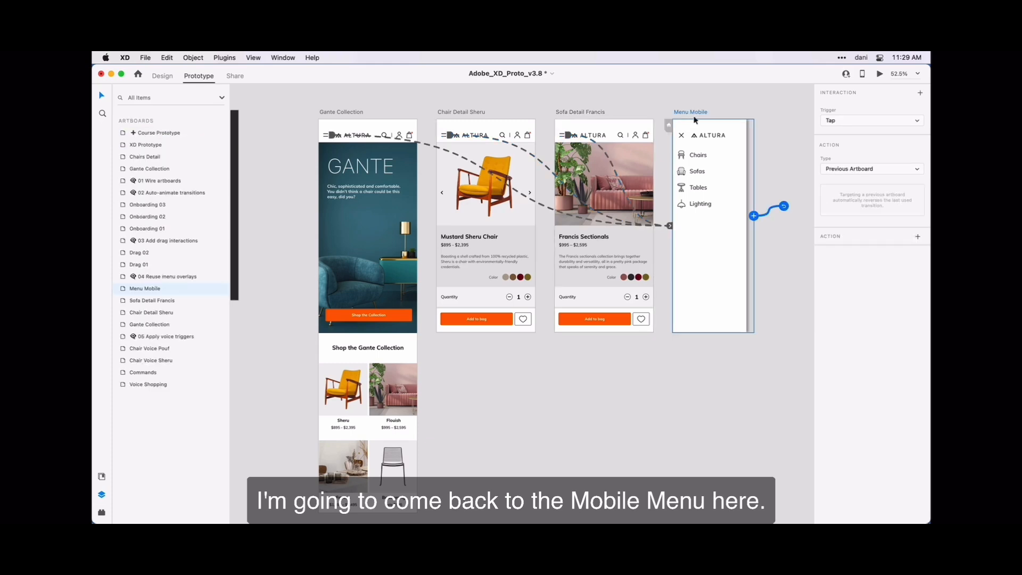
pyautogui.click(704, 155)
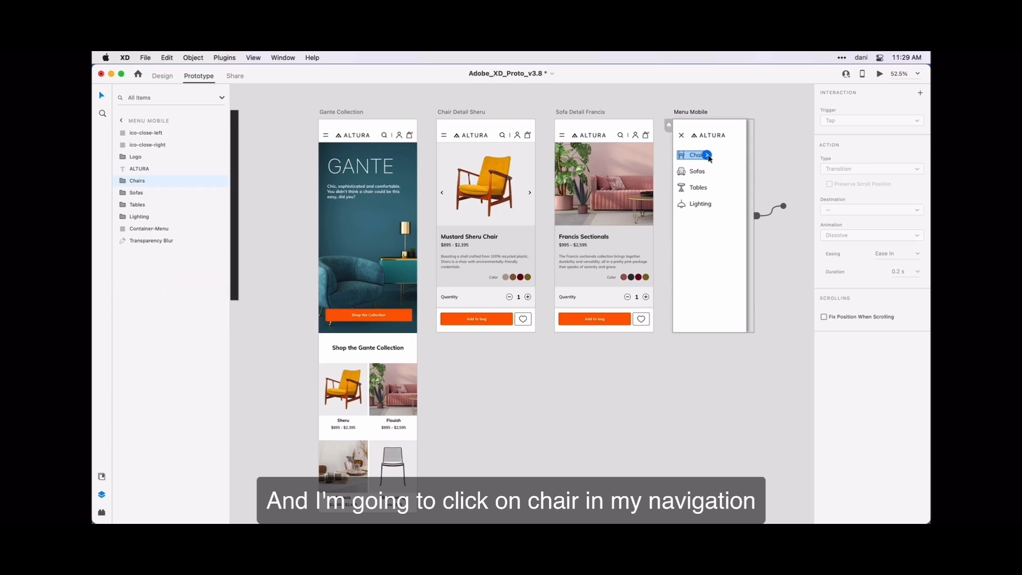
pyautogui.moveTo(710, 158); pyautogui.dragTo(475, 172)
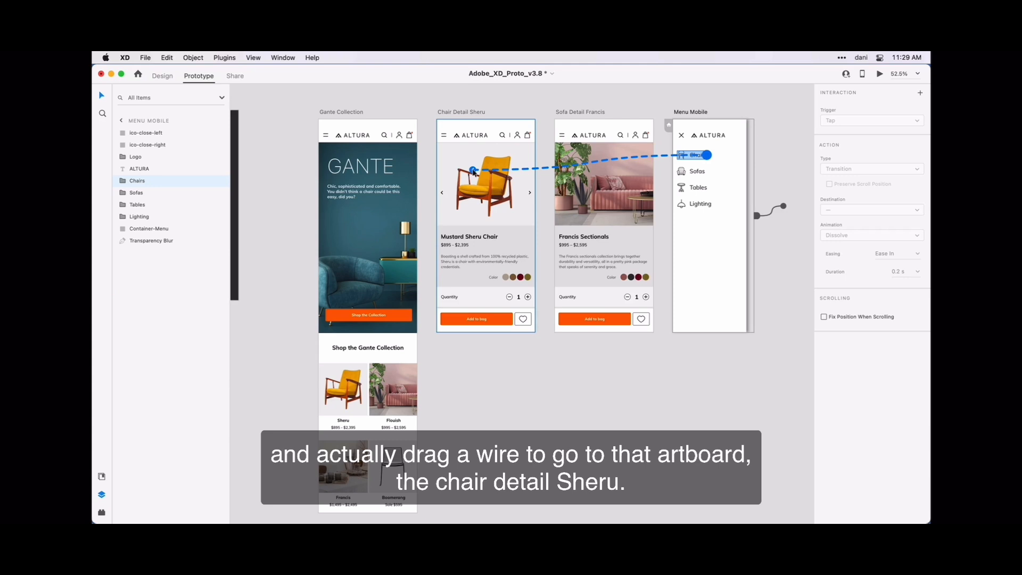
pyautogui.moveTo(475, 172); pyautogui.dragTo(471, 170)
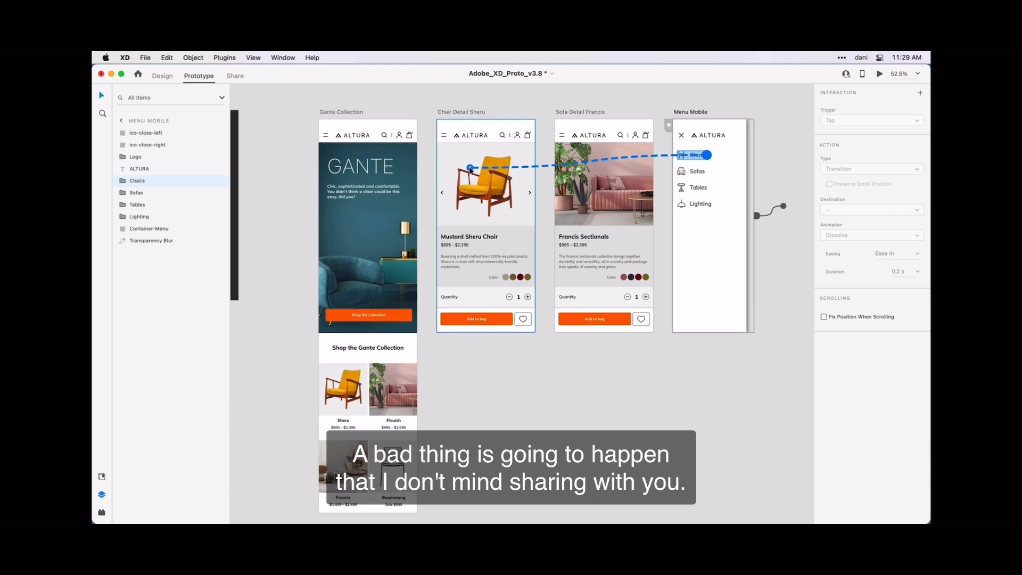
pyautogui.moveTo(471, 171); pyautogui.dragTo(468, 168)
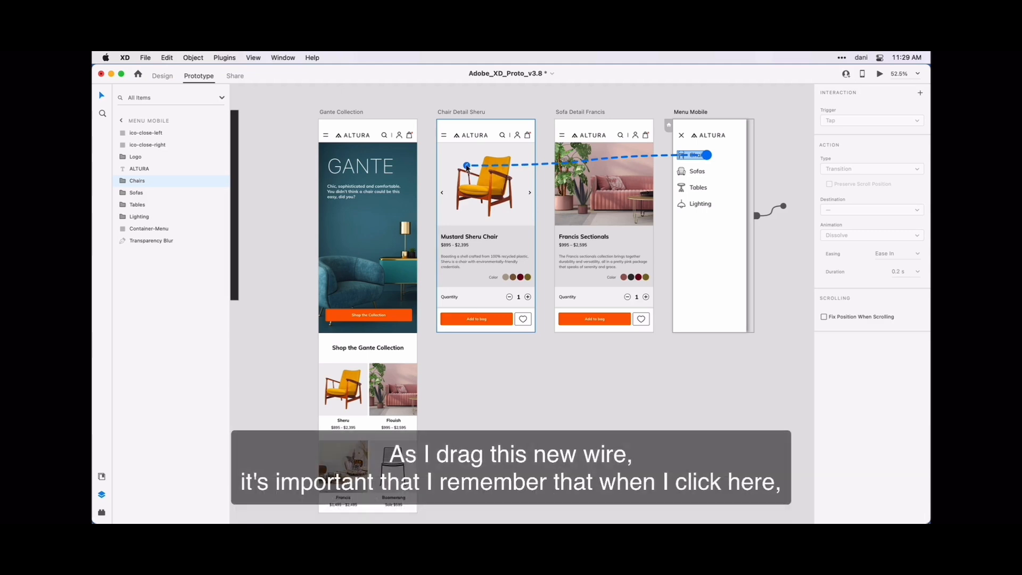
pyautogui.moveTo(466, 168); pyautogui.dragTo(467, 168)
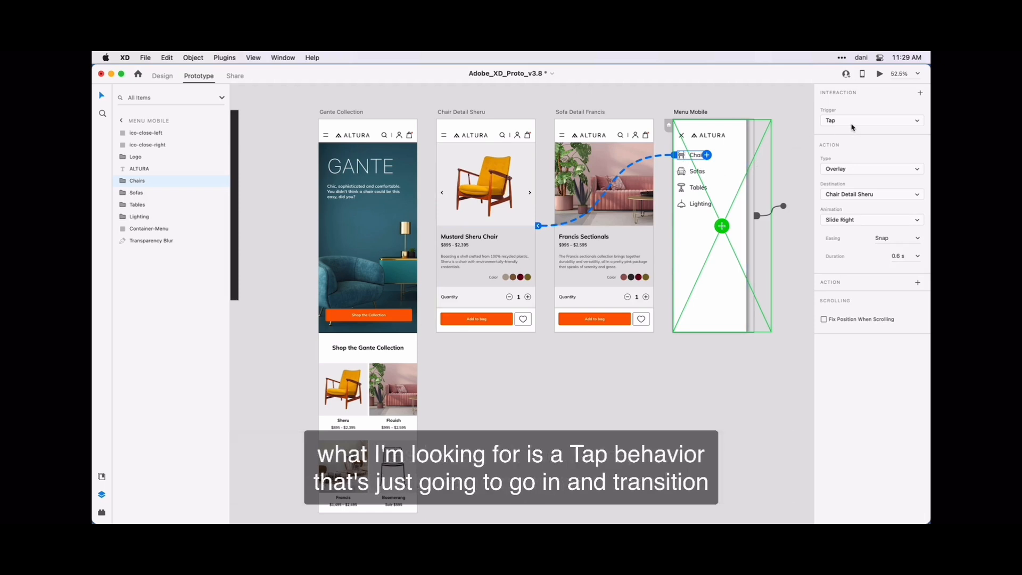
# Set the Chairs interaction to a Transition with Dissolve animation, Ease In-Out easing and a 0.2 s duration
pyautogui.click(873, 171)
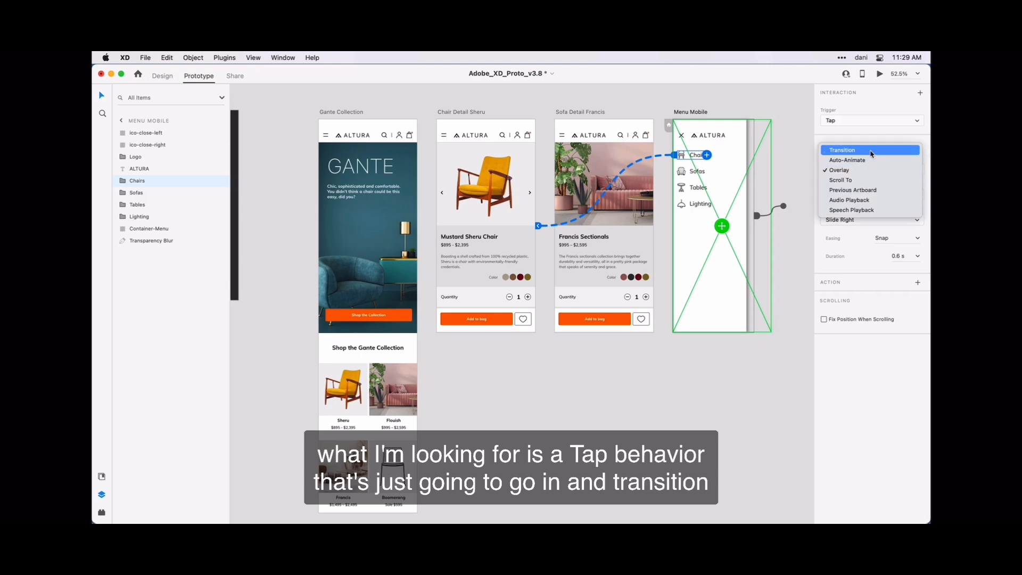
pyautogui.click(871, 152)
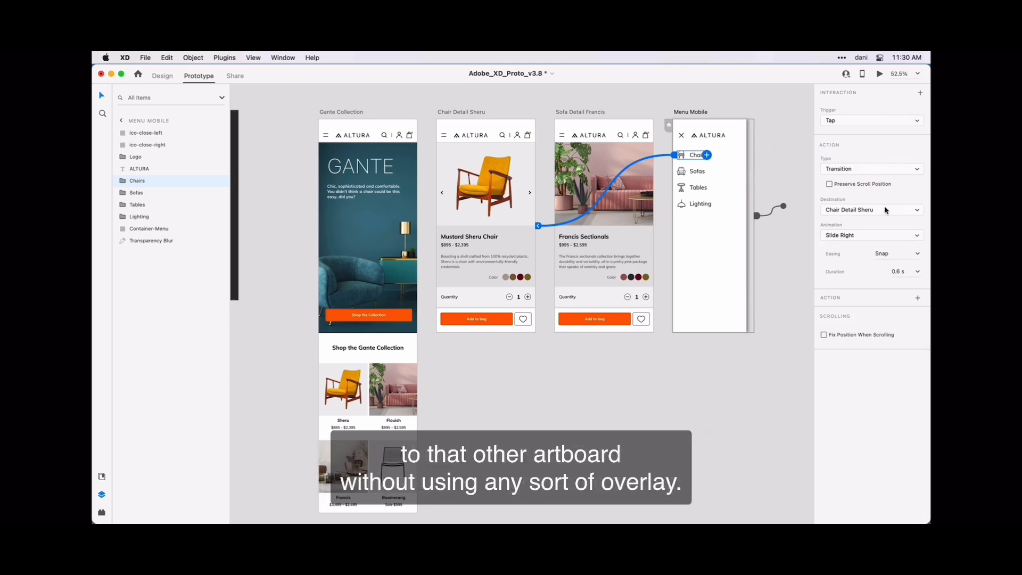
pyautogui.click(876, 235)
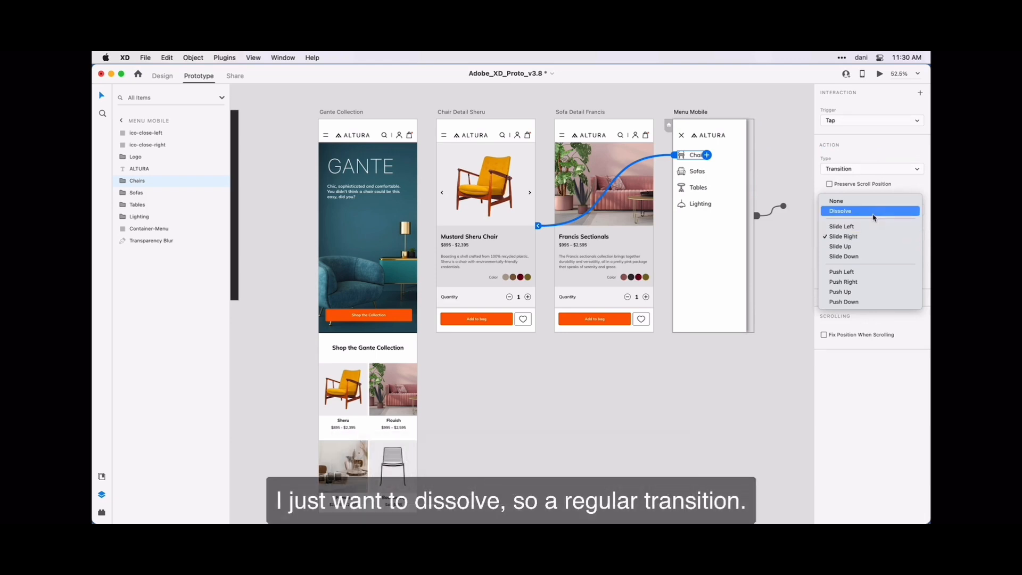
pyautogui.click(873, 211)
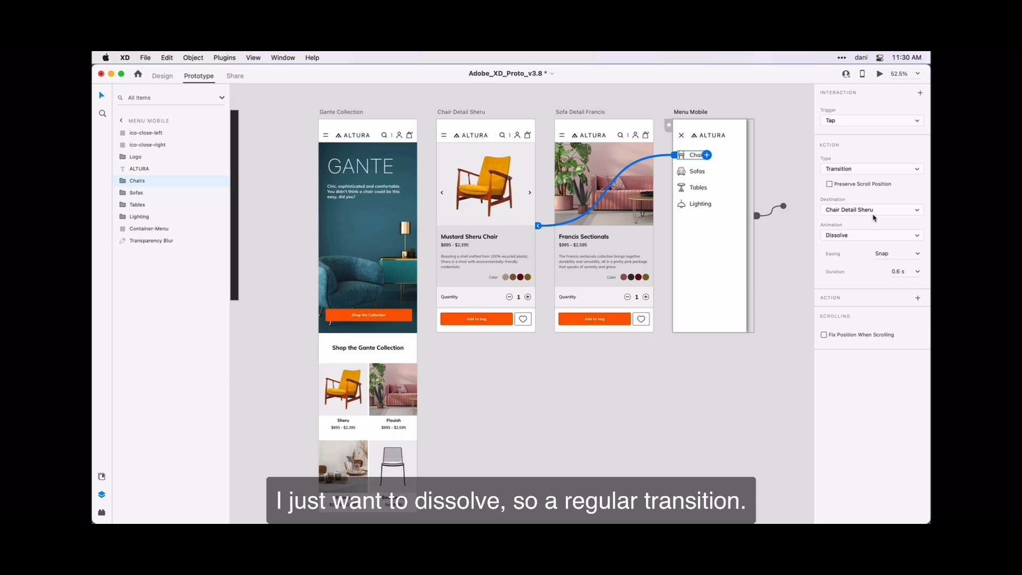
pyautogui.click(918, 254)
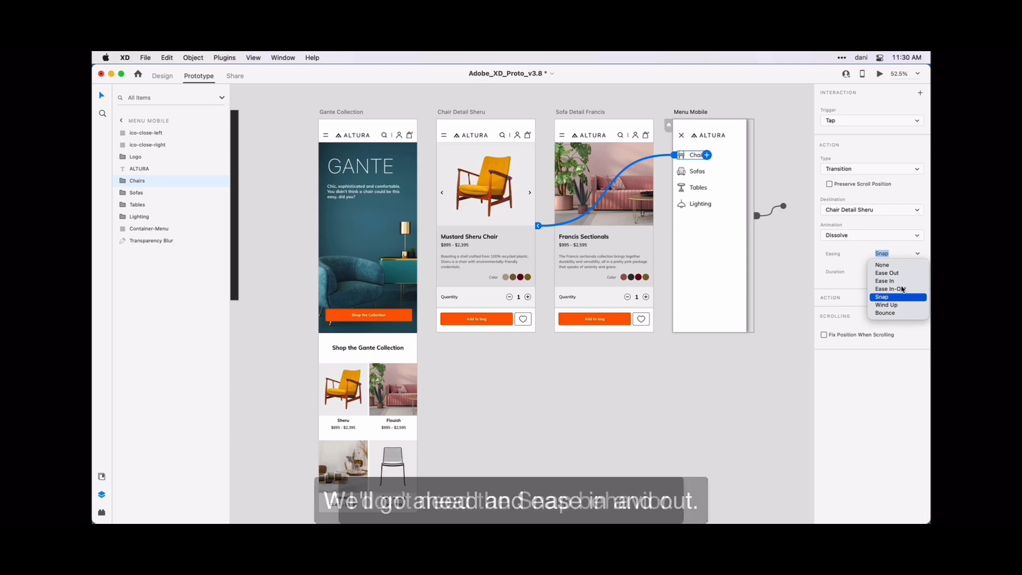
pyautogui.click(904, 290)
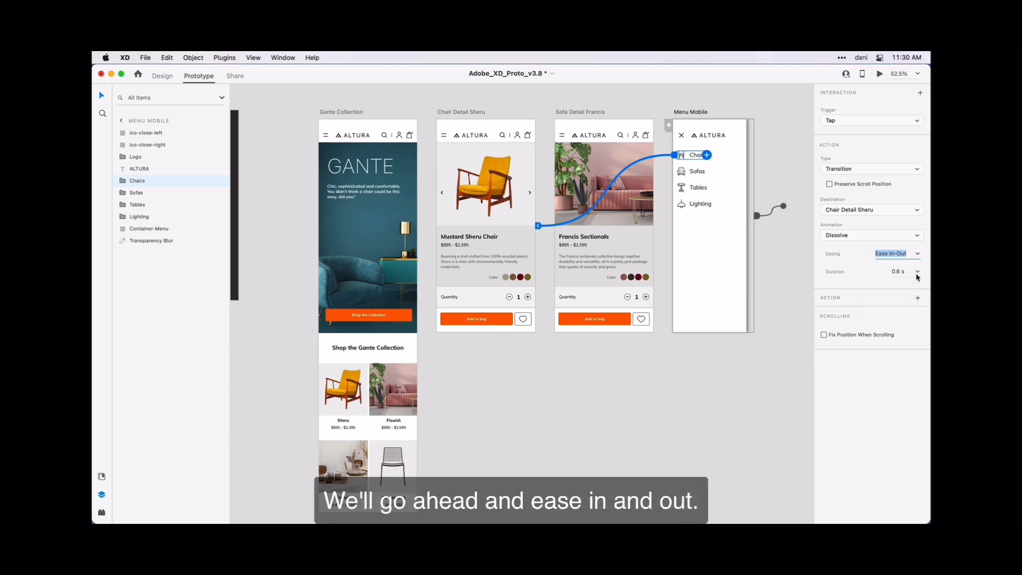
pyautogui.click(918, 273)
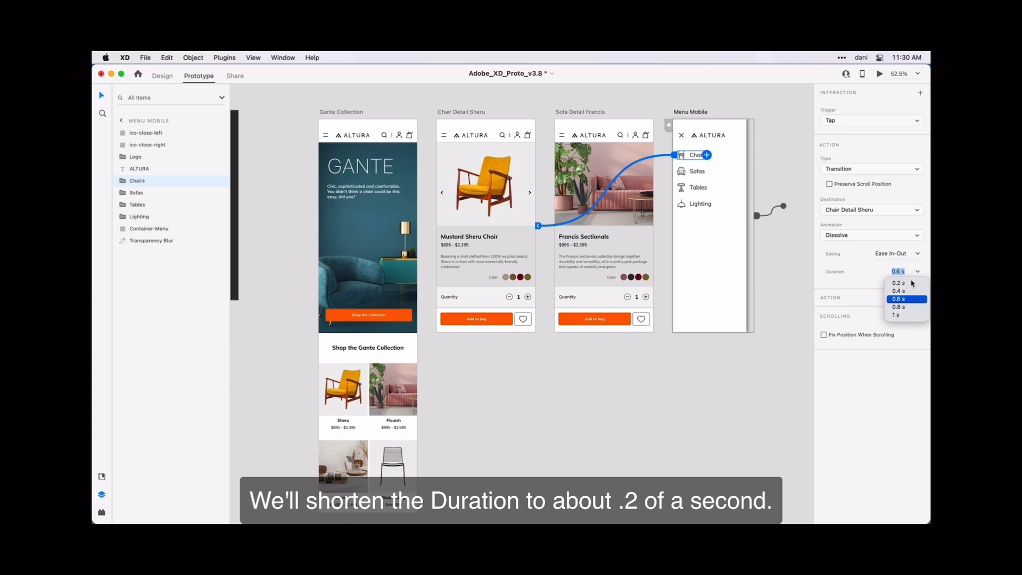
pyautogui.click(906, 284)
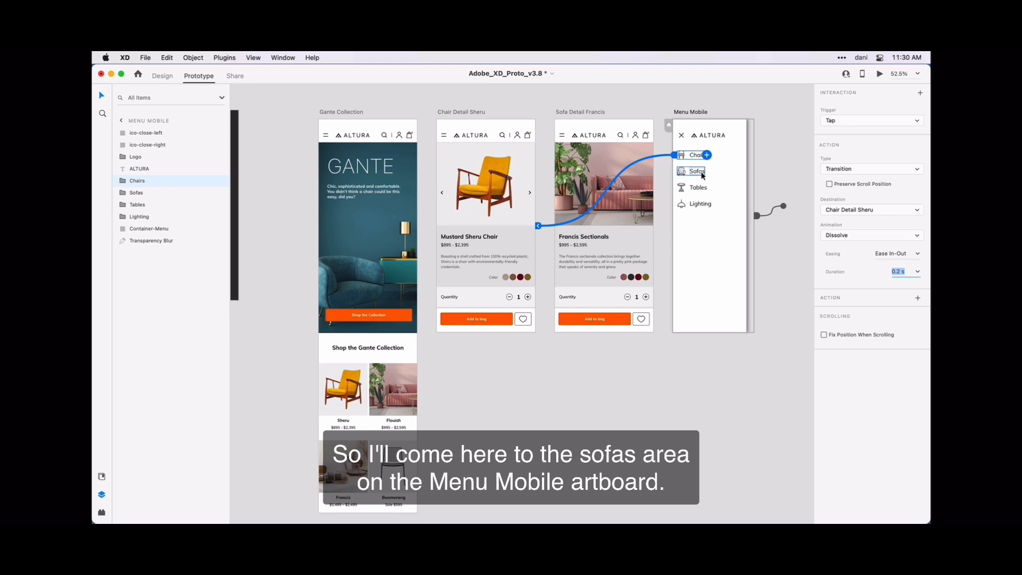
# Wire the Sofas item on the Menu Mobile artboard to the Sofa Detail Francis artboard
pyautogui.click(702, 174)
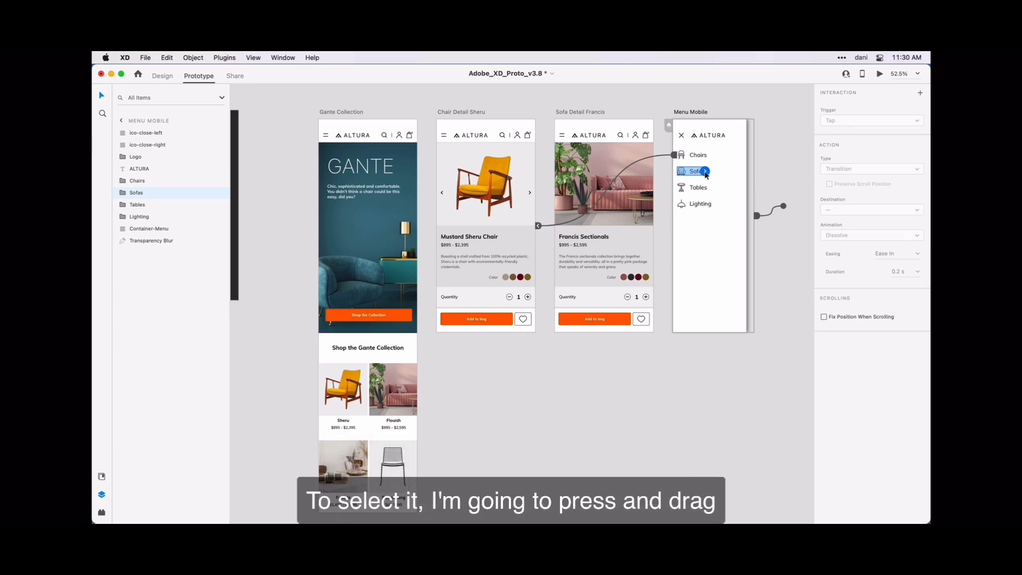
pyautogui.moveTo(705, 172); pyautogui.dragTo(611, 224)
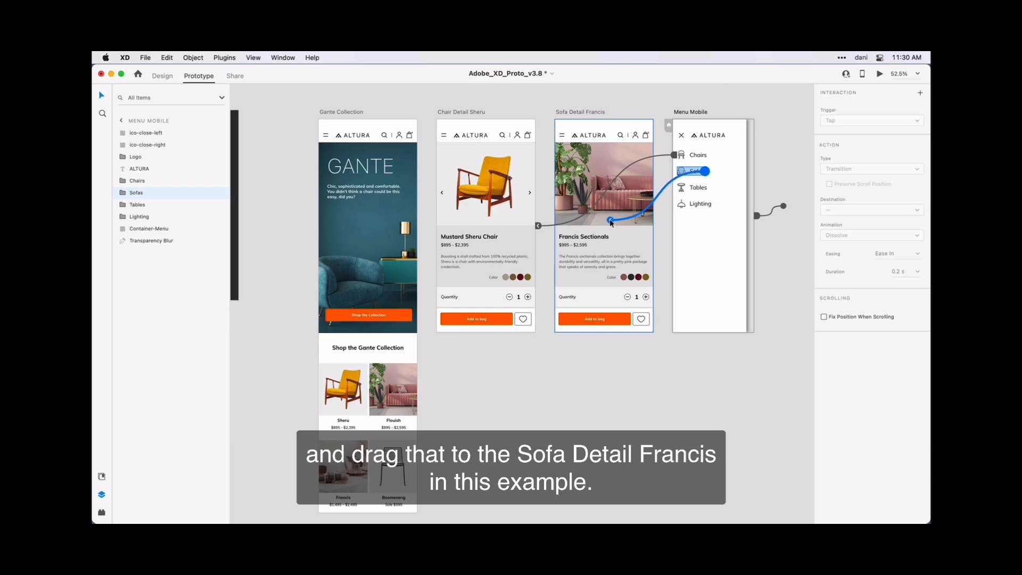
pyautogui.moveTo(612, 223); pyautogui.dragTo(611, 223)
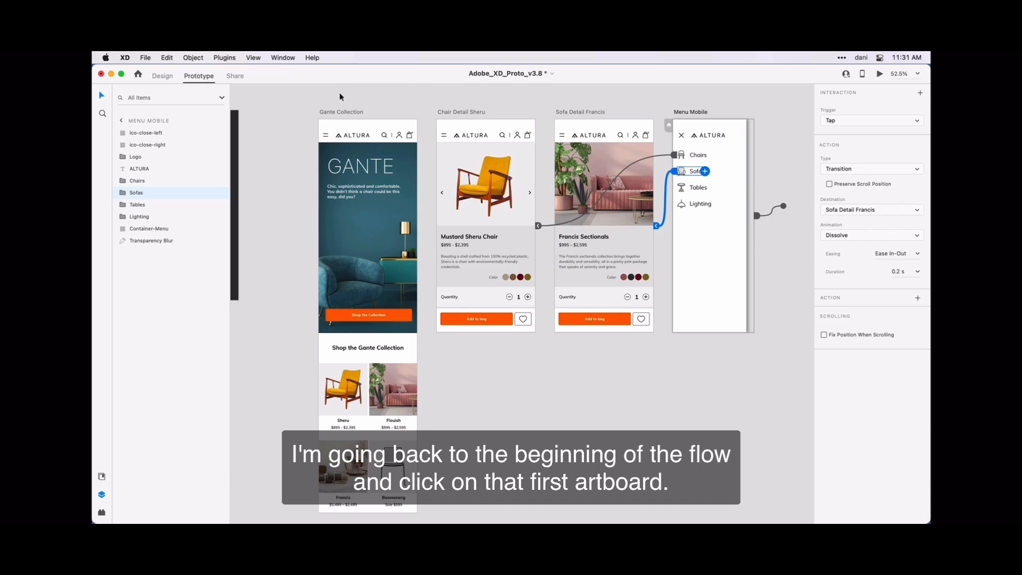
# Preview the prototype from the Gante Collection artboard, using the slide-out menu to go to Chairs and from there to Sofas
pyautogui.click(336, 113)
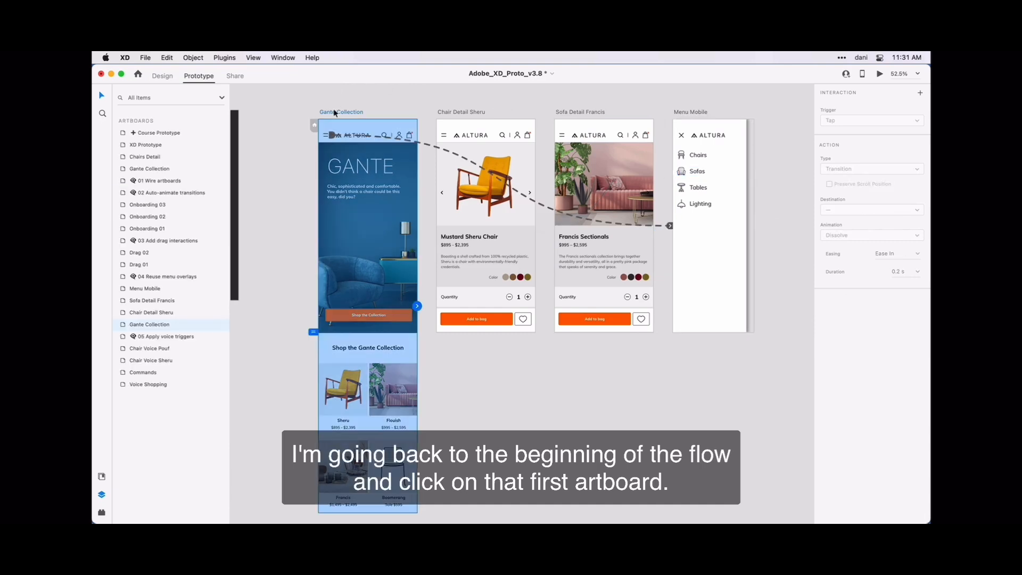
pyautogui.click(880, 76)
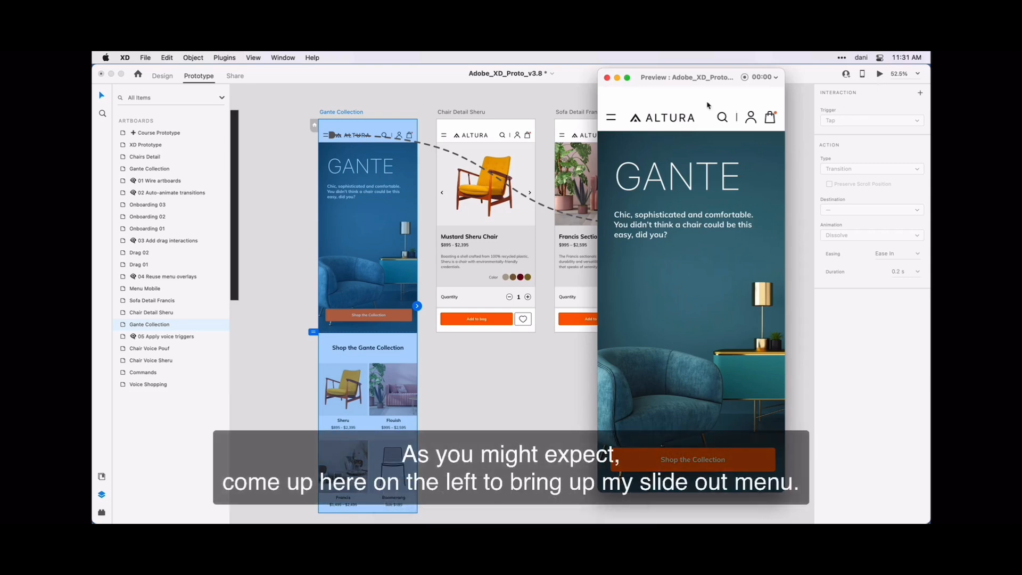
pyautogui.click(612, 118)
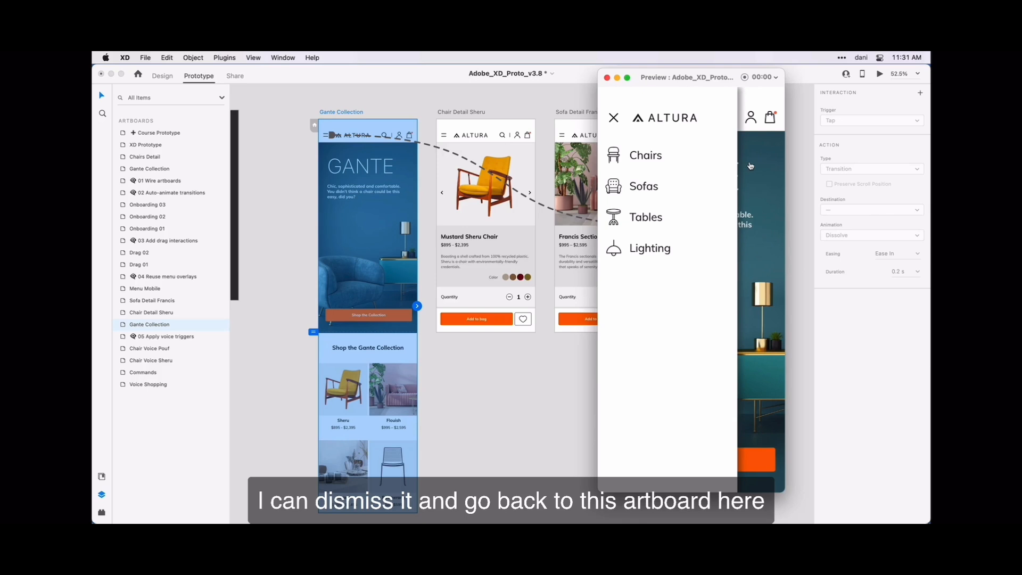
pyautogui.click(647, 158)
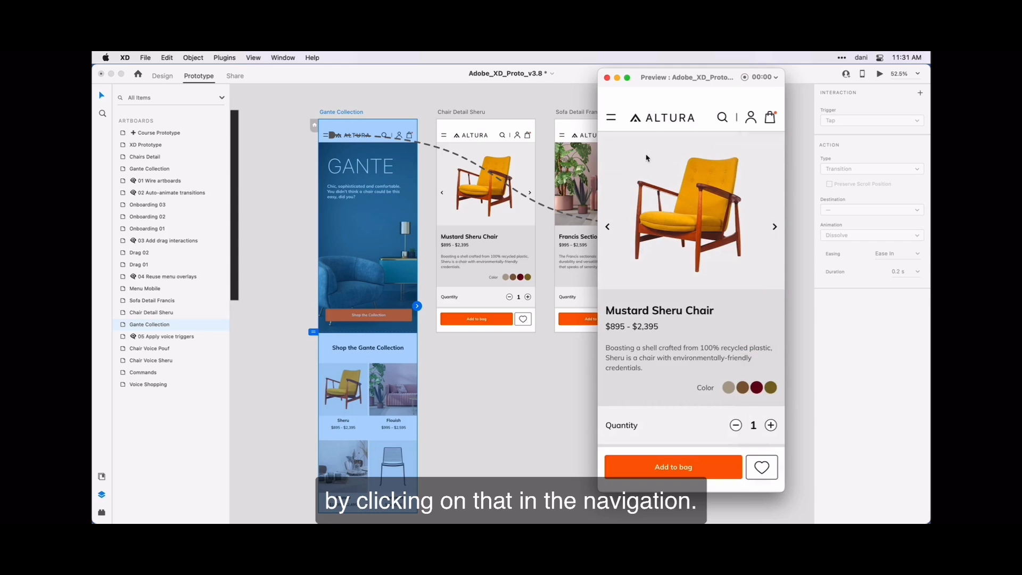
pyautogui.click(612, 119)
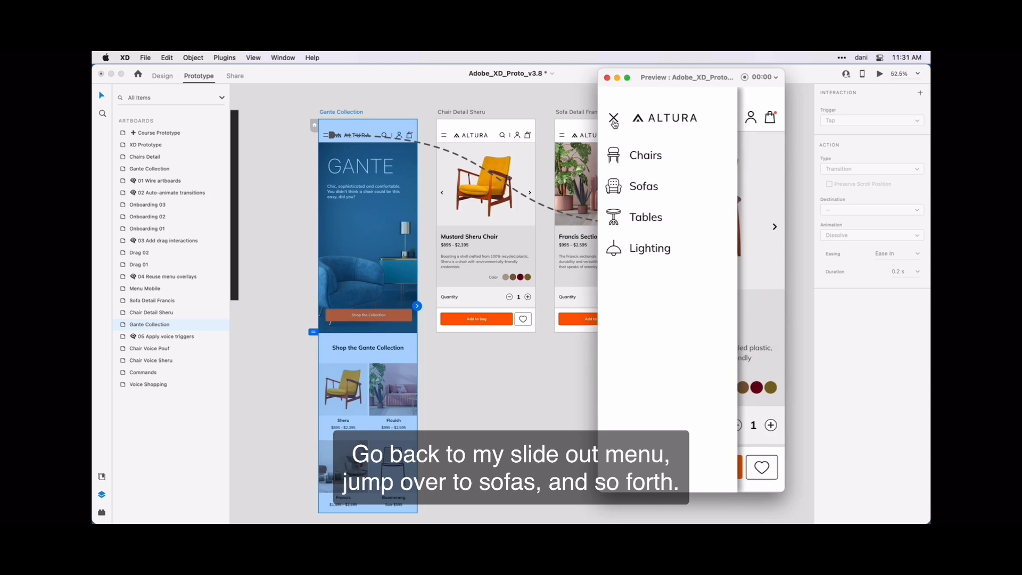
pyautogui.click(650, 189)
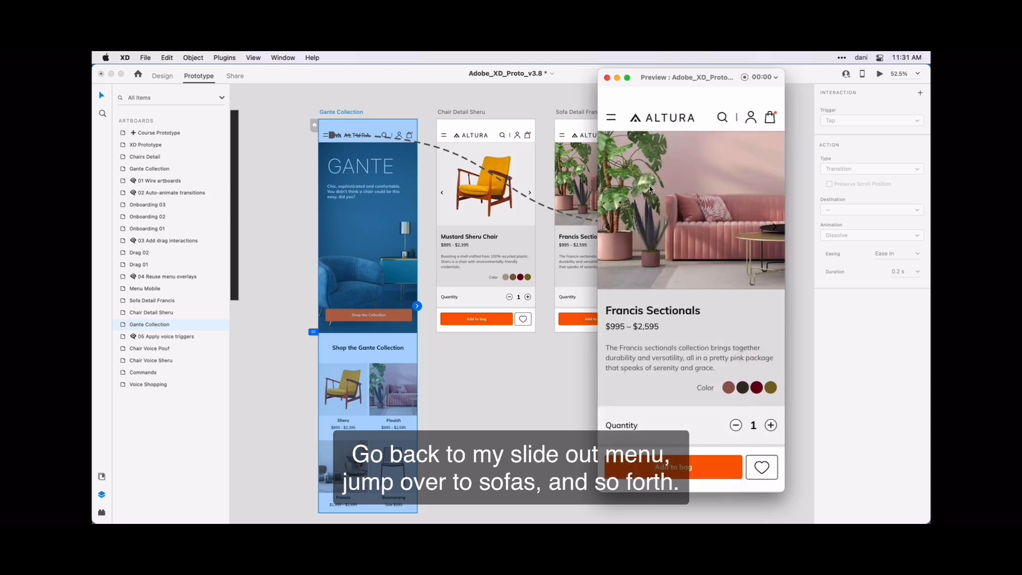